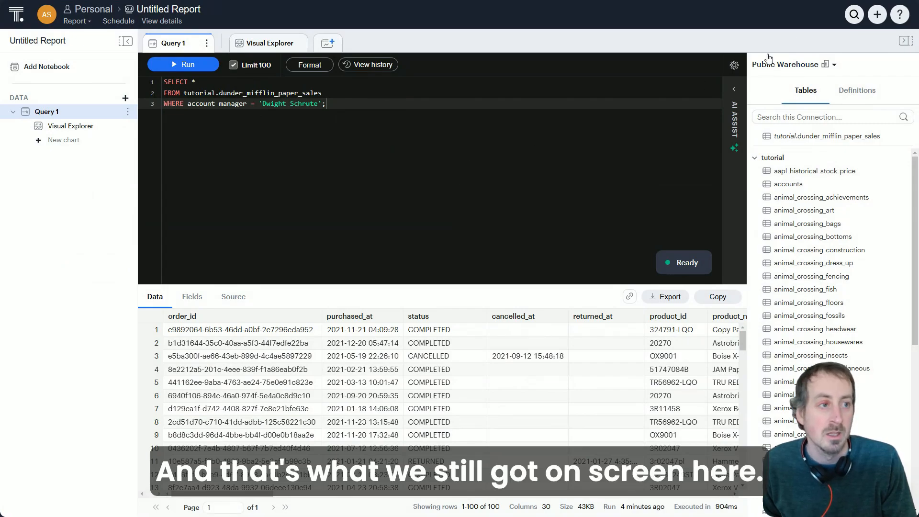
- Create a new dataset, find the dunder_mifflin_paper_sales table with the search "dund", and insert its name into the query editor
click(877, 14)
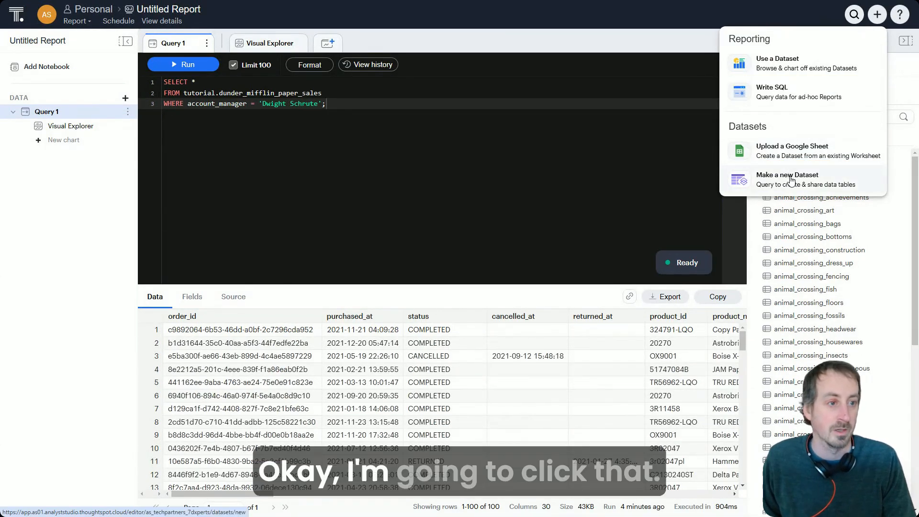
click(663, 341)
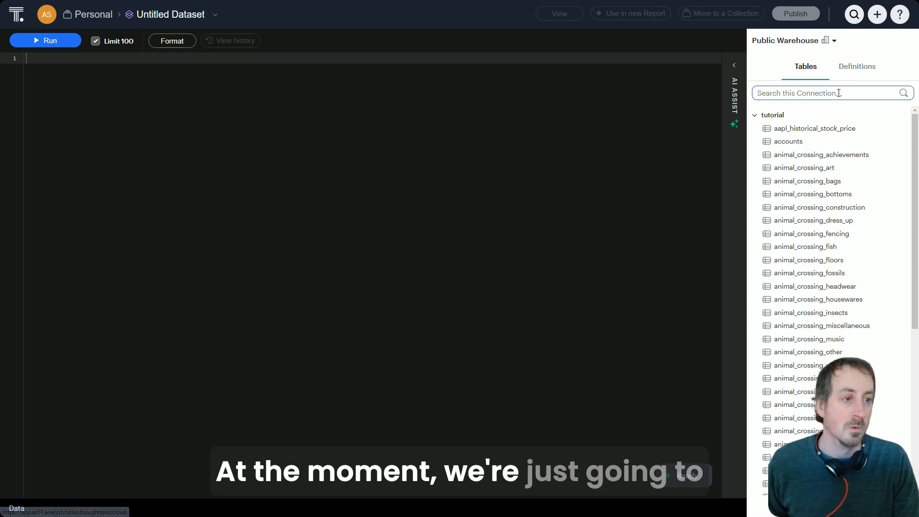
click(839, 92)
text(dund)
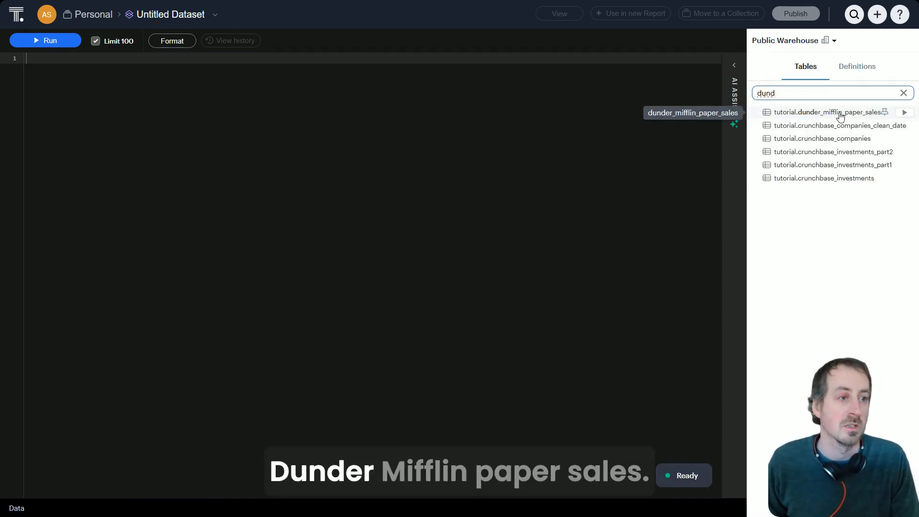
click(840, 116)
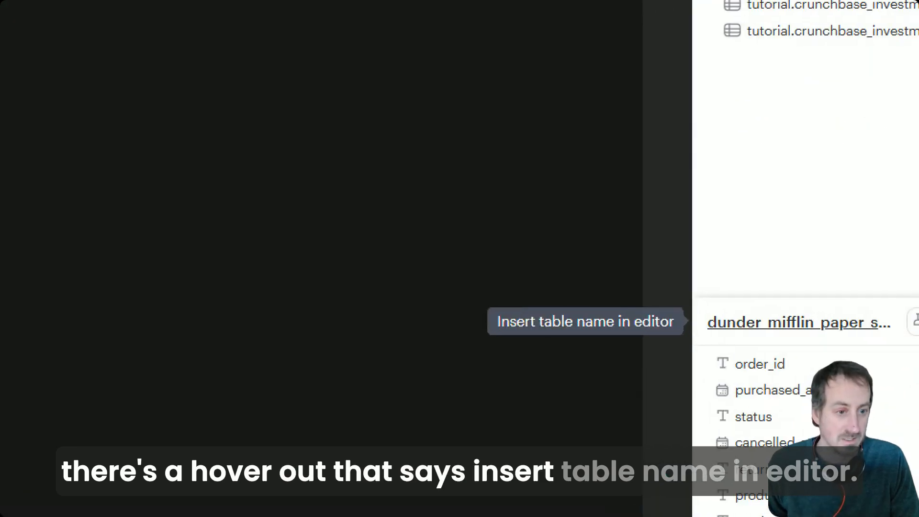
click(800, 322)
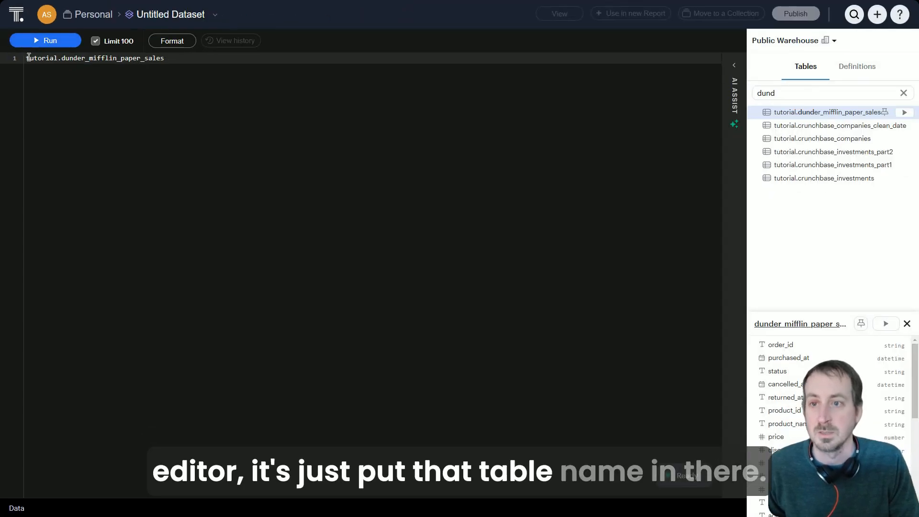
- Complete the query as a formatted SELECT * FROM tutorial.dunder_mifflin_paper_sales and run it without the 100-row limit
click(28, 57)
text(select *)
text(from)
key(Return)
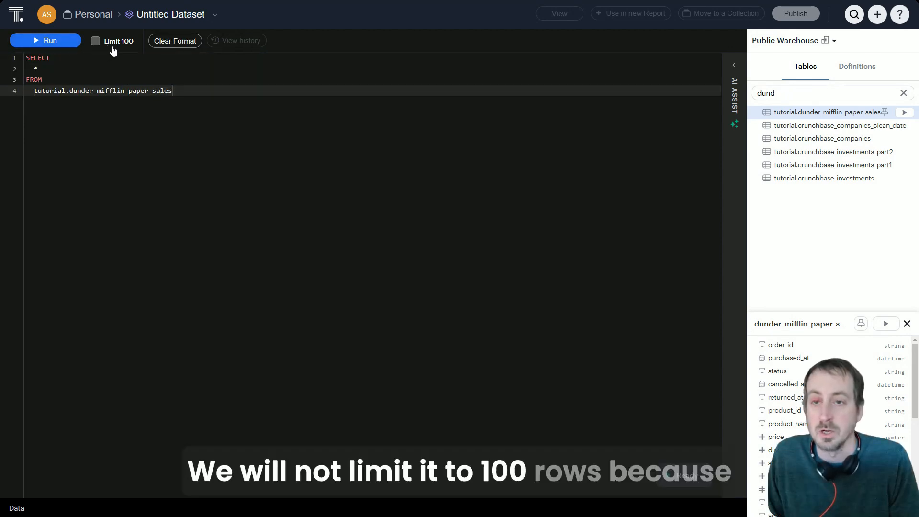
click(52, 42)
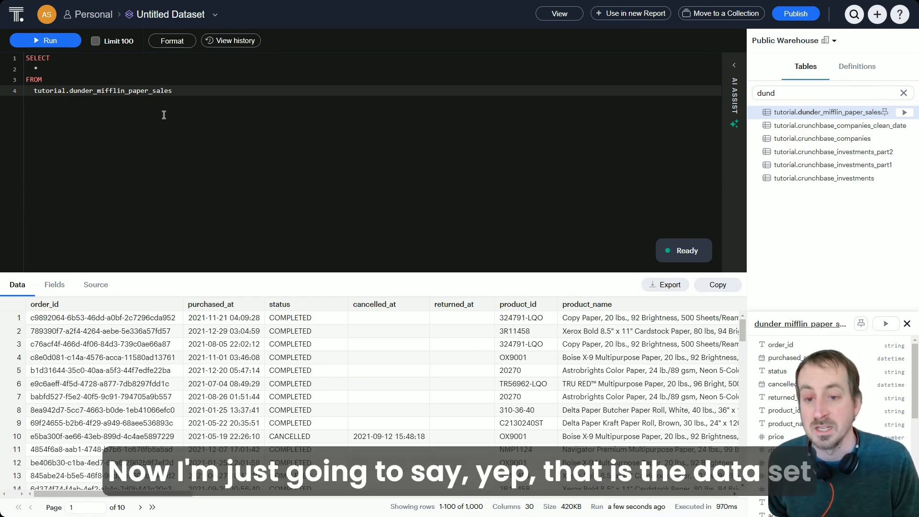
- Rename the untitled dataset to "Demo Dataset", leaving its description empty, and save the change
click(216, 16)
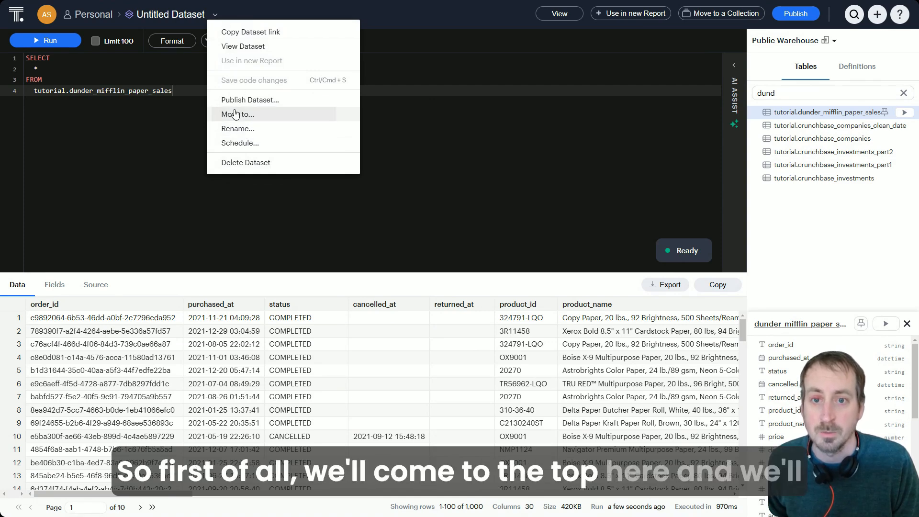
click(232, 128)
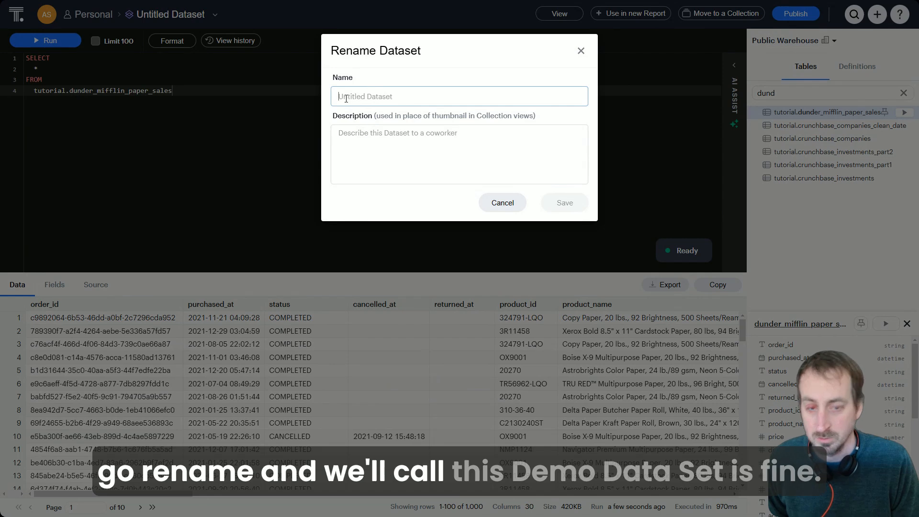
text(Demo Dataset)
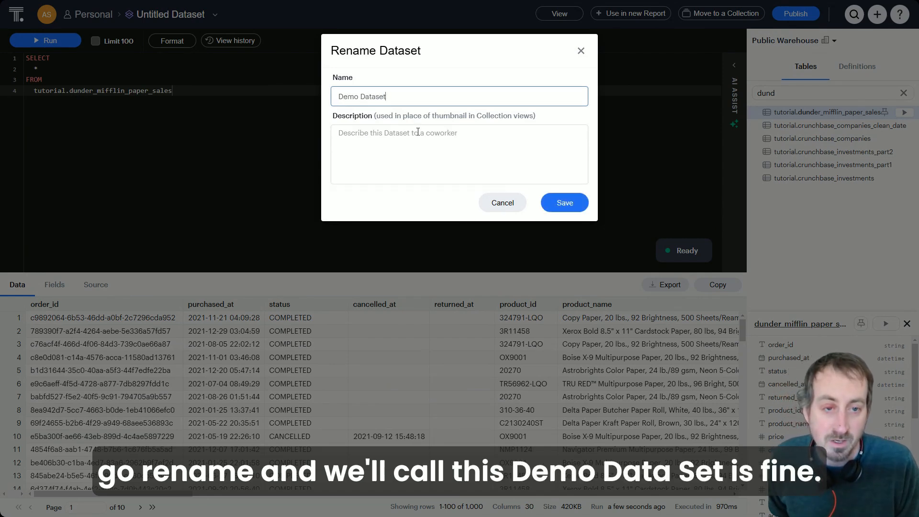
click(418, 133)
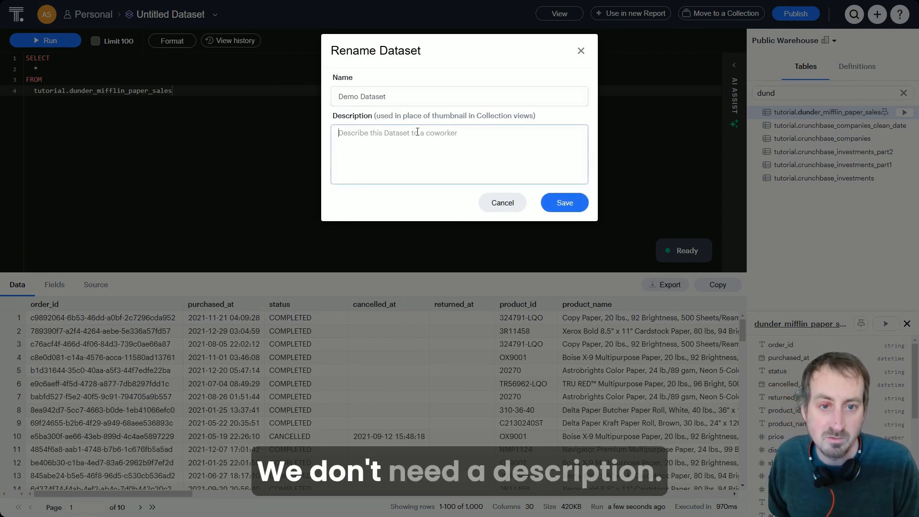
click(561, 202)
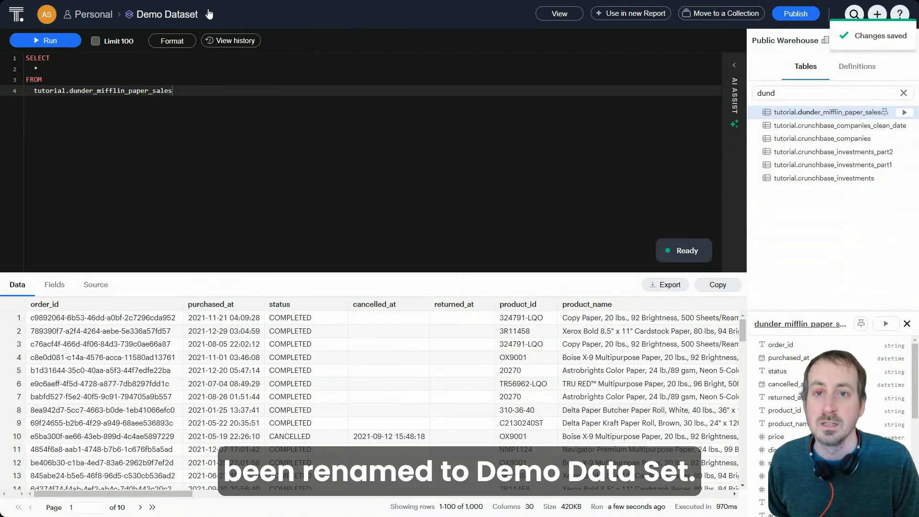
- Create a schedule that runs the dataset every weekday at 9:00 pm UTC
click(209, 14)
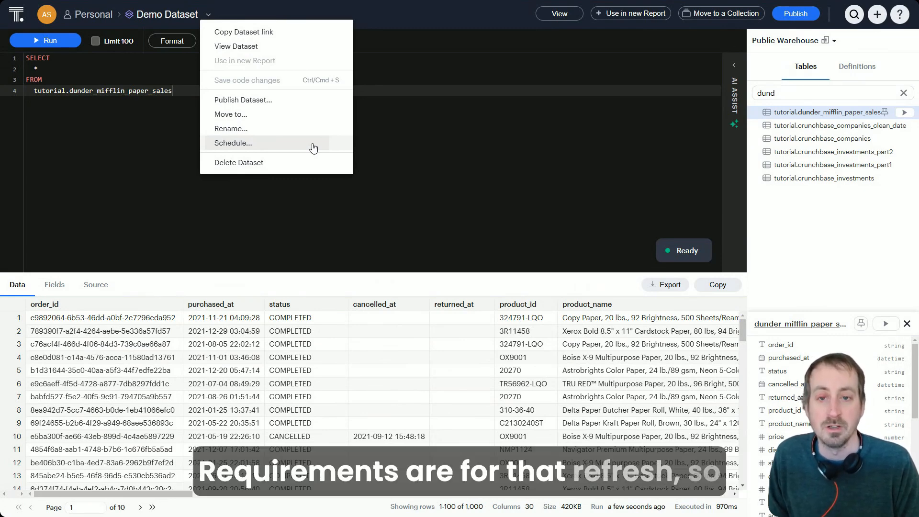
click(313, 147)
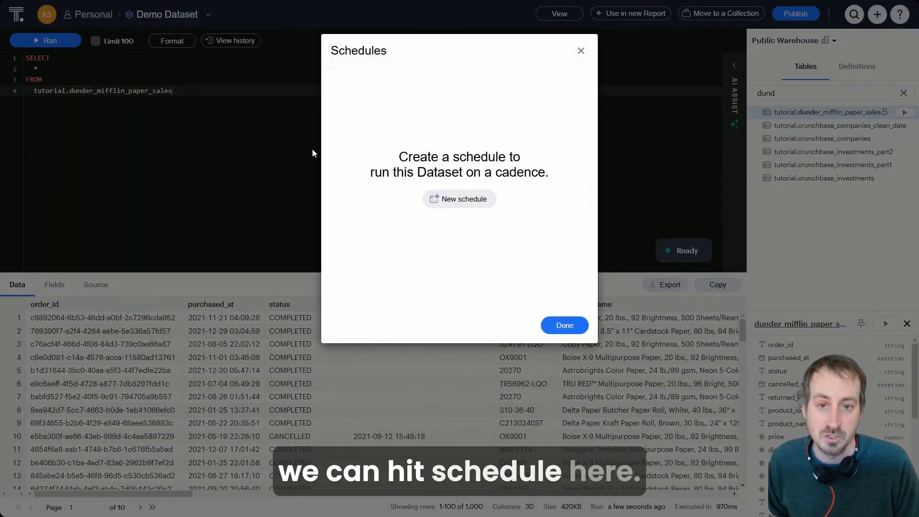
click(465, 199)
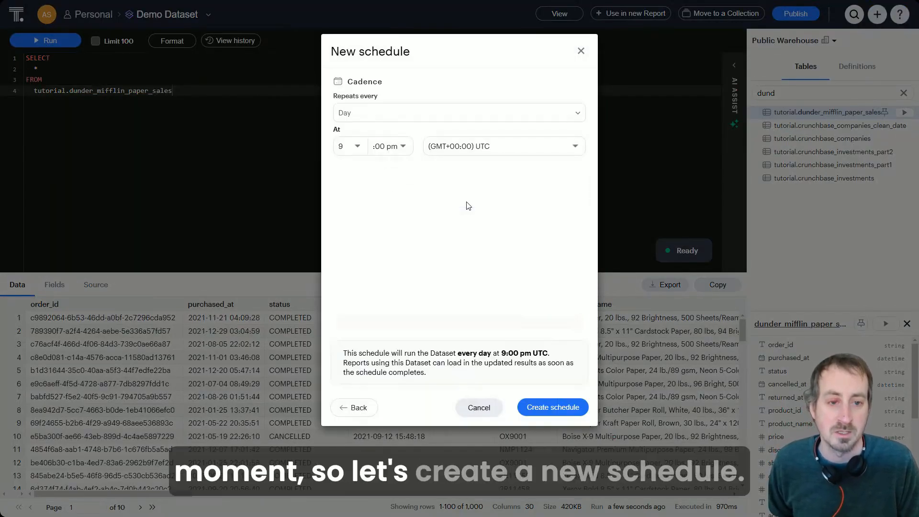
click(396, 114)
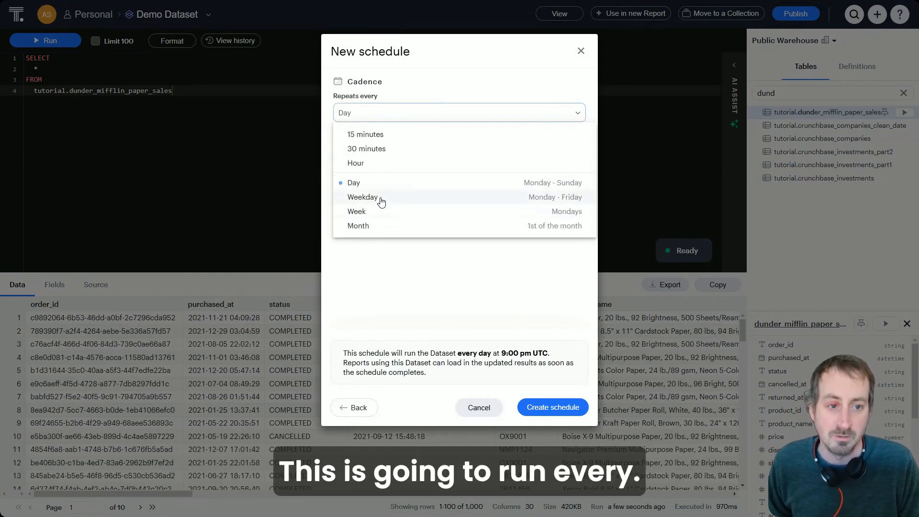
click(382, 200)
click(358, 149)
click(396, 149)
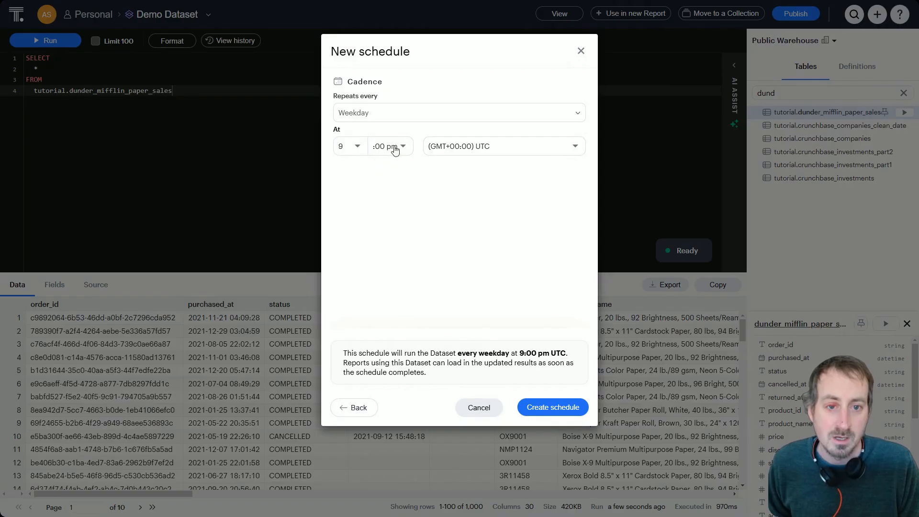
click(448, 242)
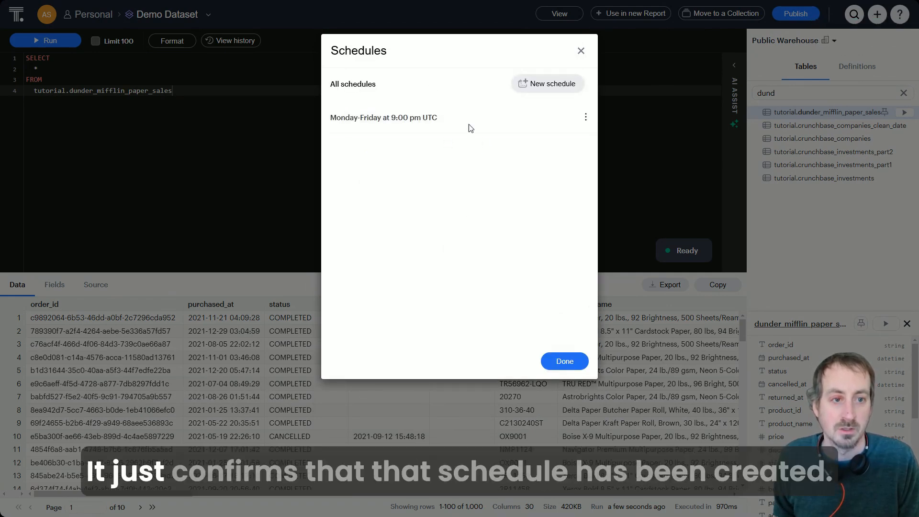
click(561, 362)
- Publish the dataset to the Data workspace under the name Demo_Dataset and dismiss the publication notice
click(208, 14)
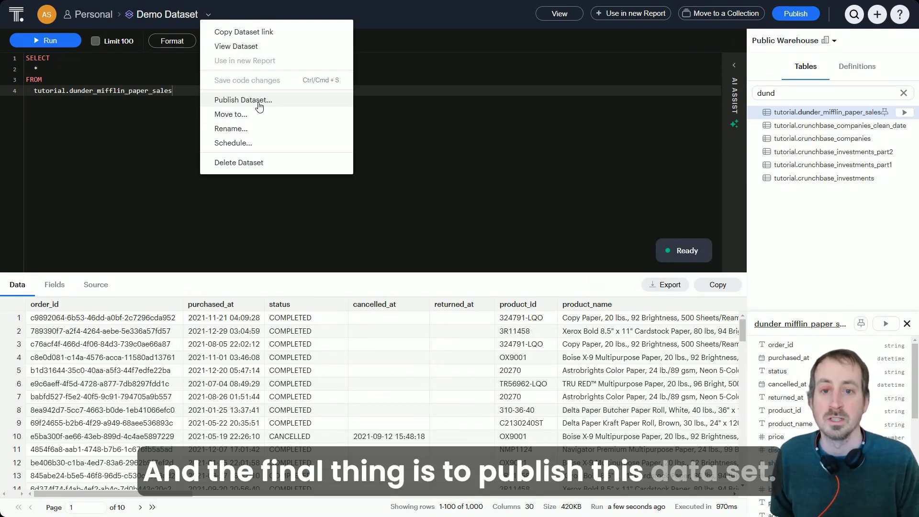
click(258, 103)
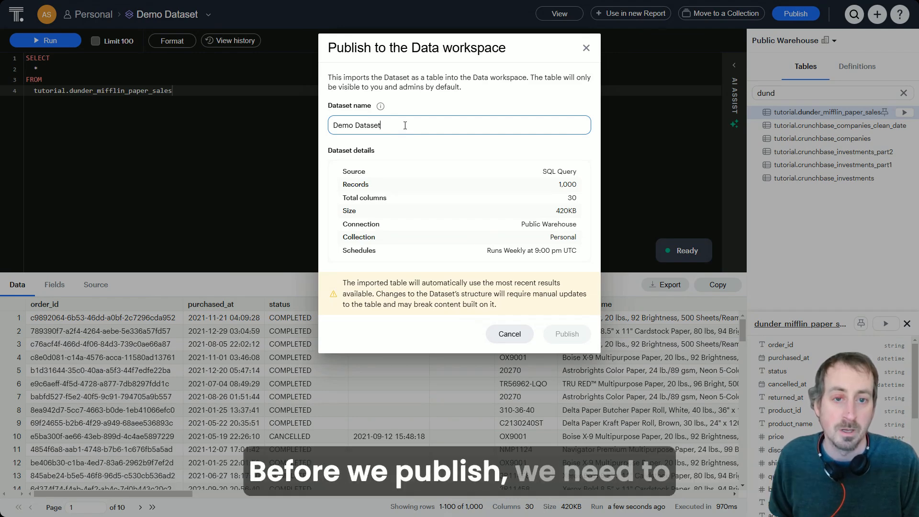
click(356, 125)
key(BackSpace)
text(_)
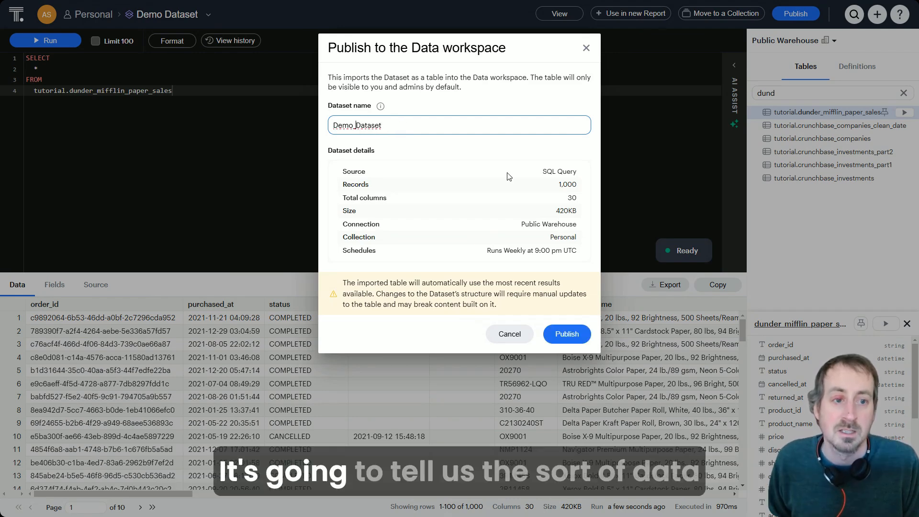
key(BackSpace)
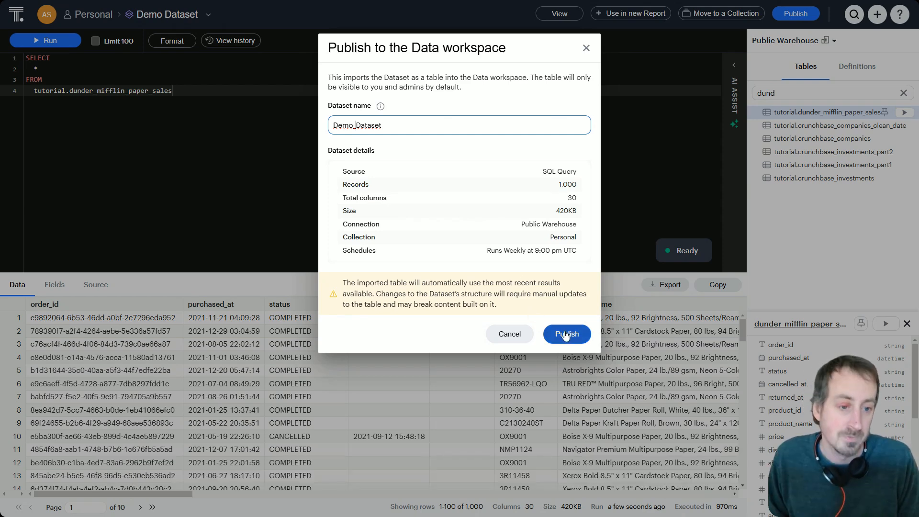
click(565, 334)
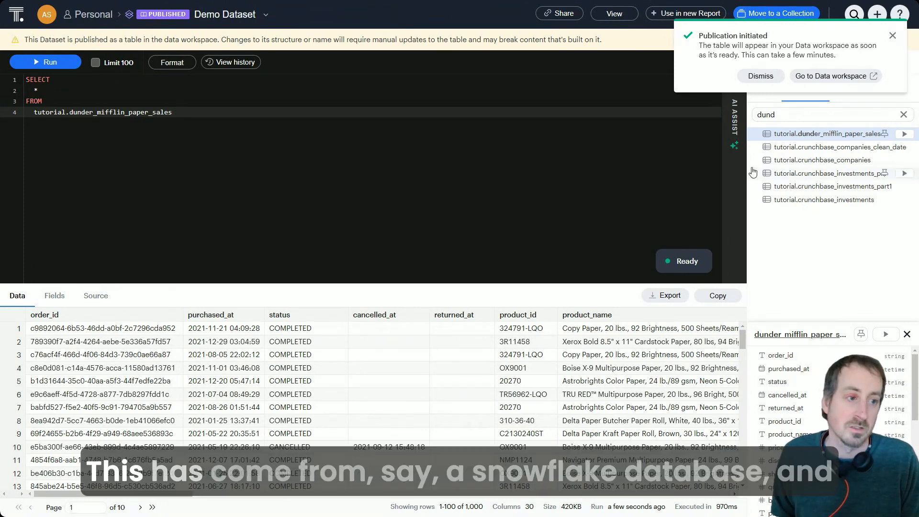
click(761, 76)
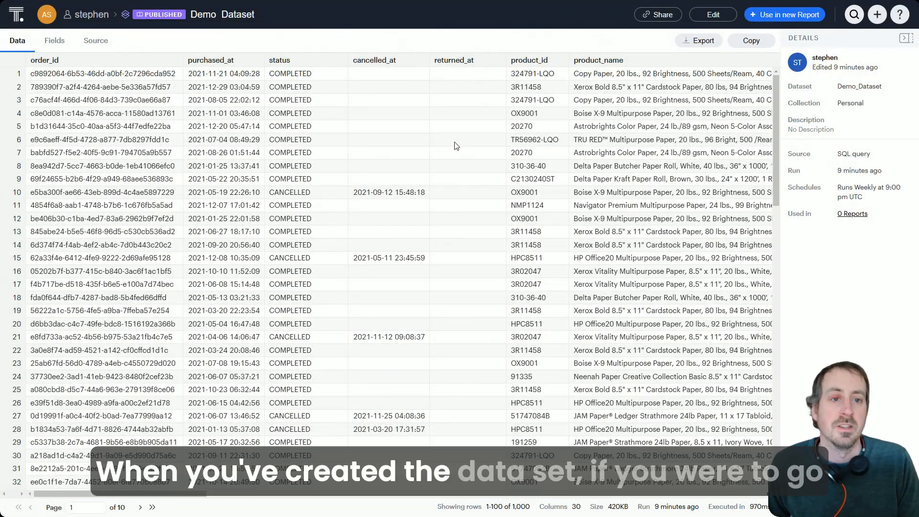
- Open the most recently edited Demo_Dataset from the Personal collection and switch it to editing
click(16, 14)
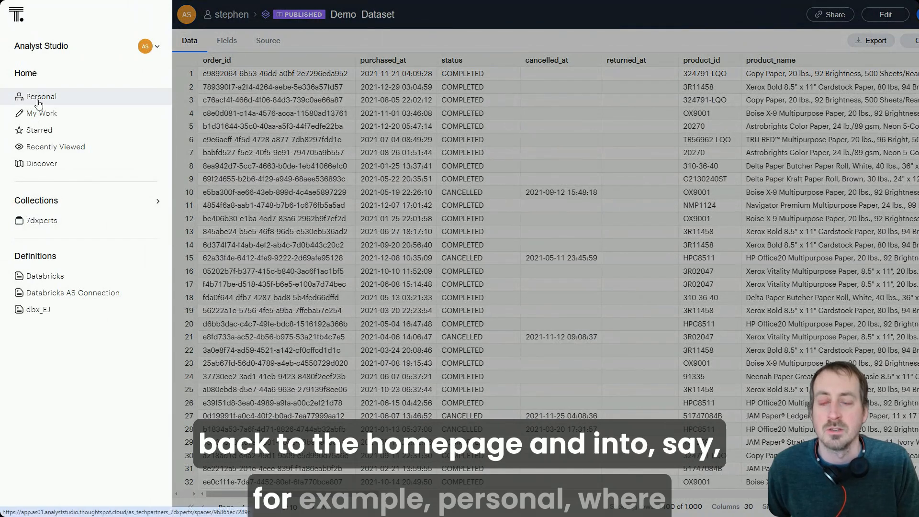
click(39, 98)
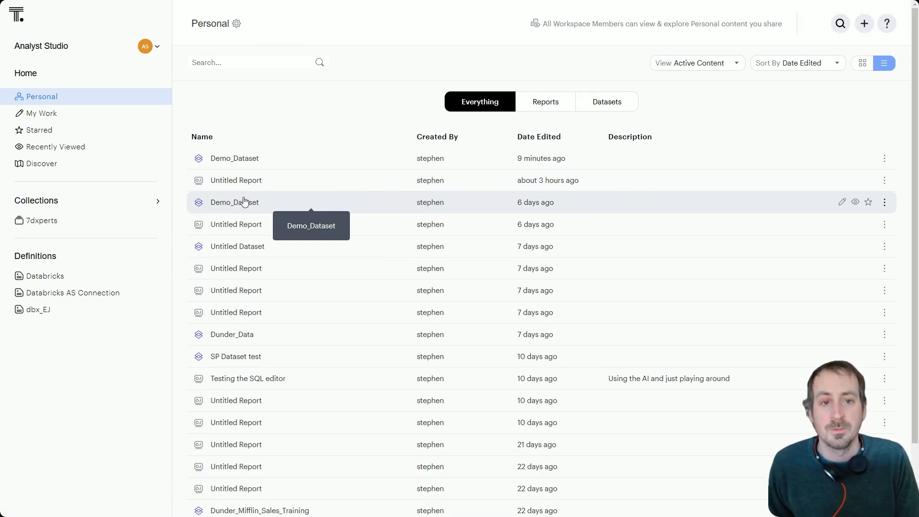
click(245, 166)
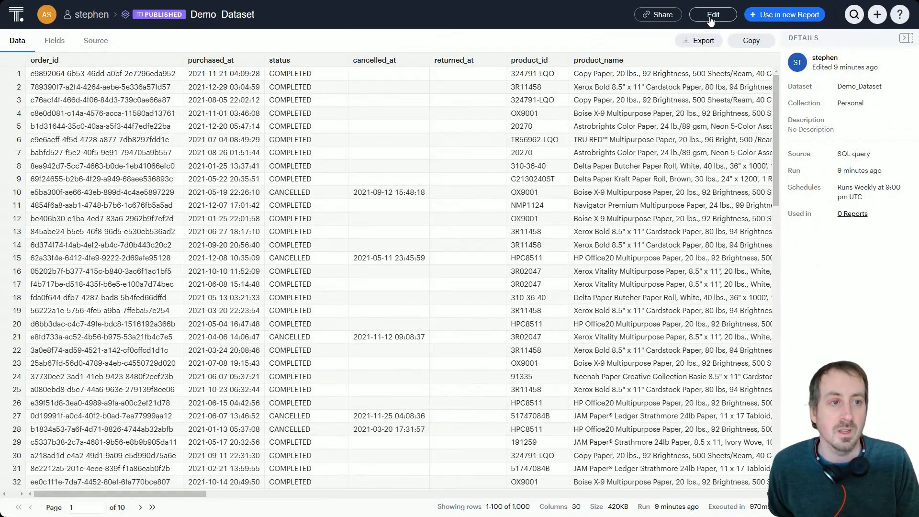
click(713, 16)
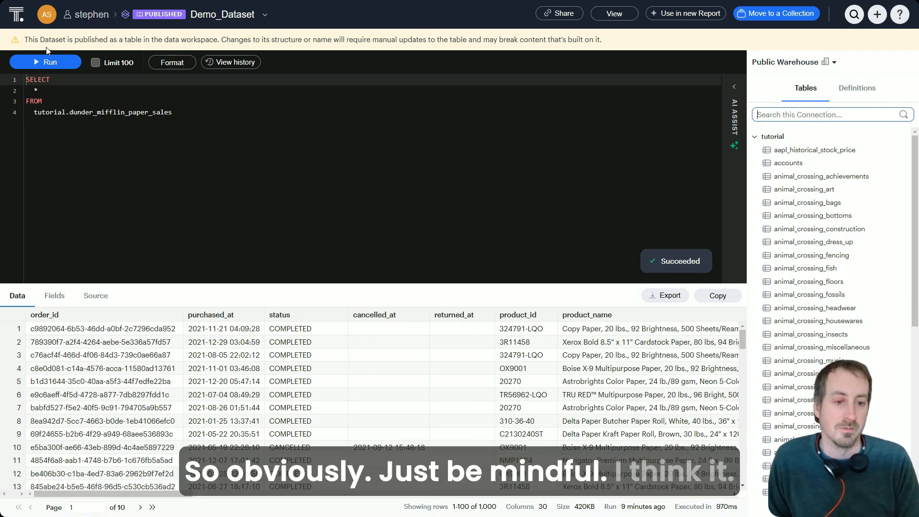
- Place the text cursor after the asterisk in the SELECT clause of the dataset's query
click(254, 110)
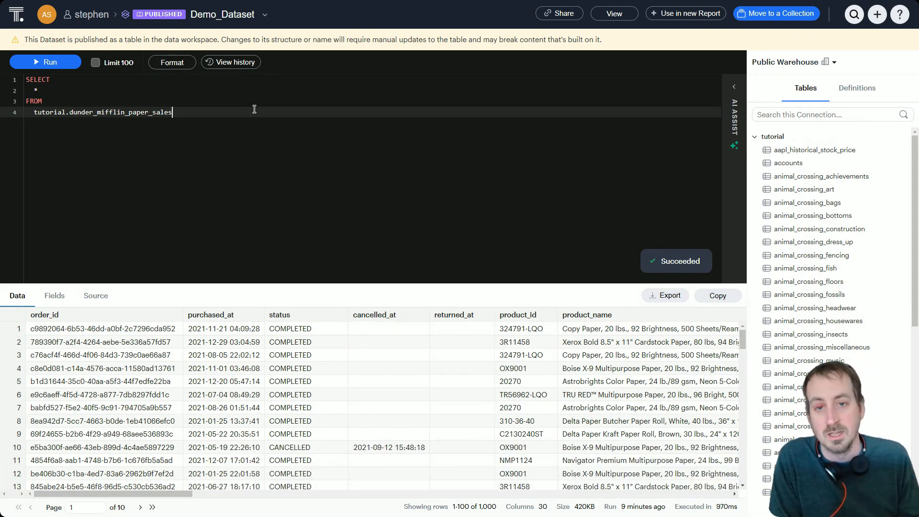
click(105, 89)
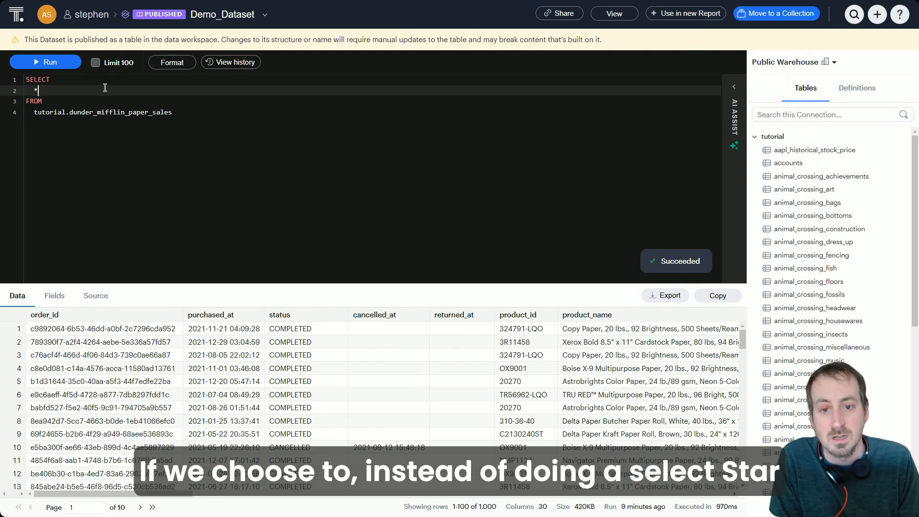